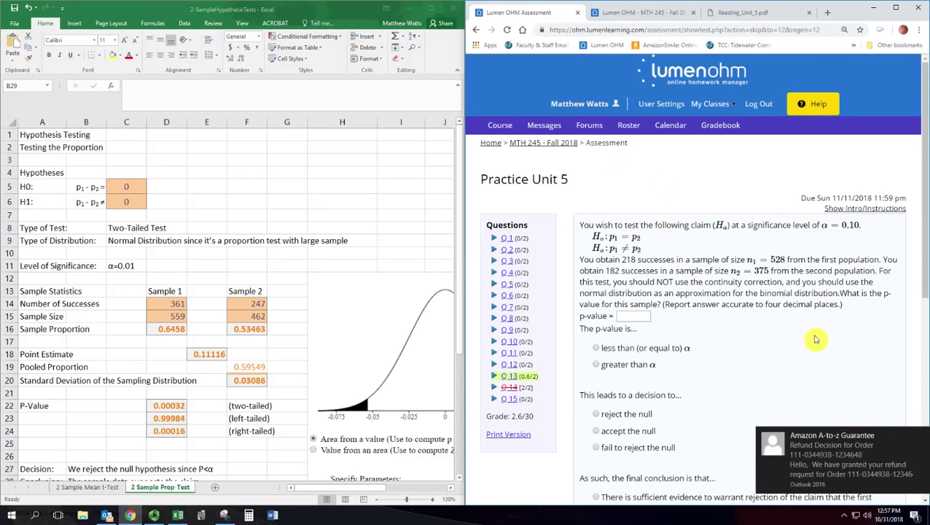
Close the refund notification and bring the hypothesis test sheet into focus
left_click(923, 441)
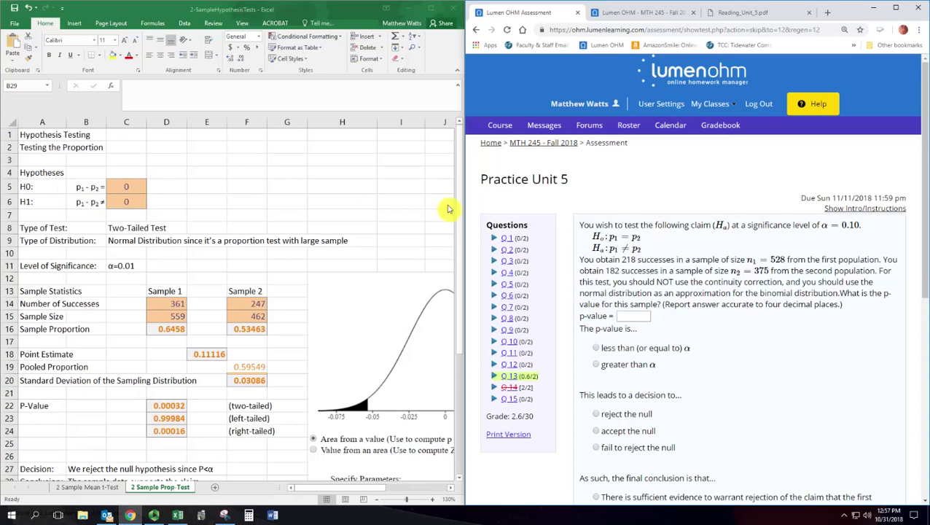
left_click(74, 191)
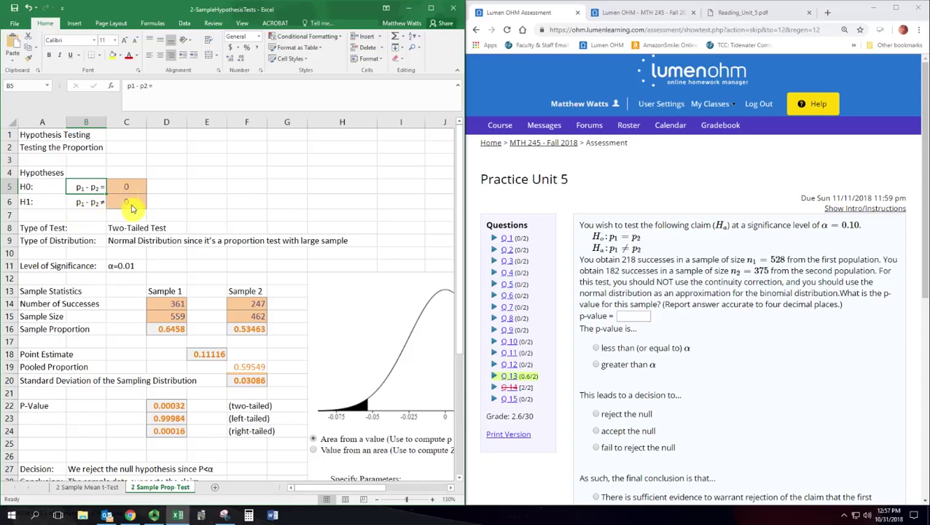
Change the significance level in C11 from α=0.01 to α=0.1
left_click(130, 231)
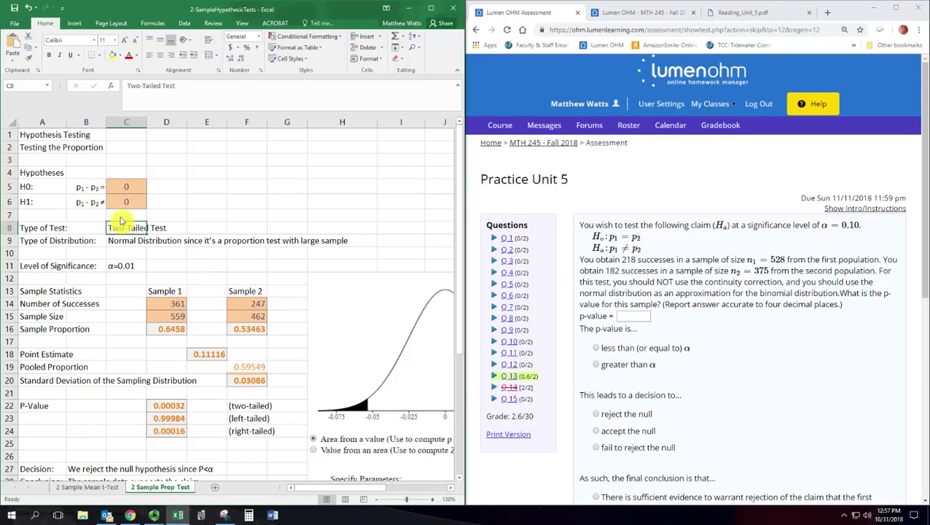
left_click(126, 245)
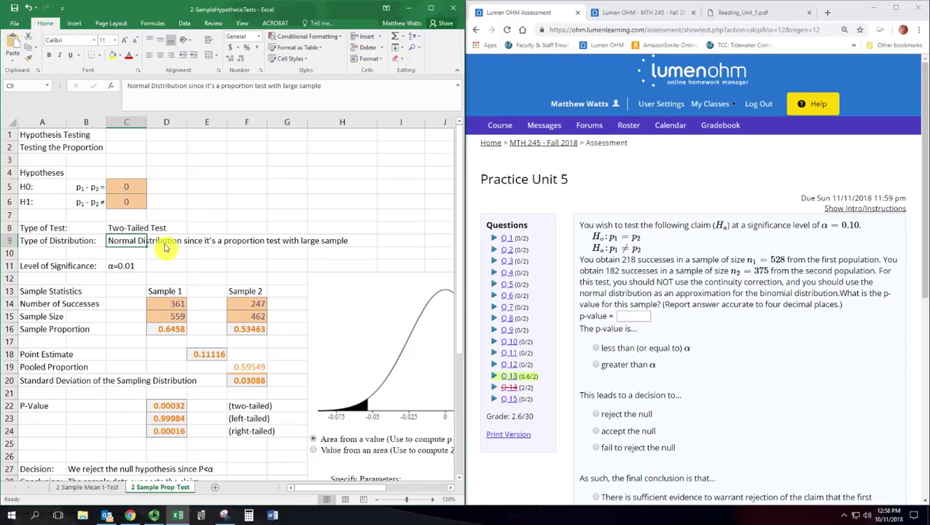
left_click(130, 267)
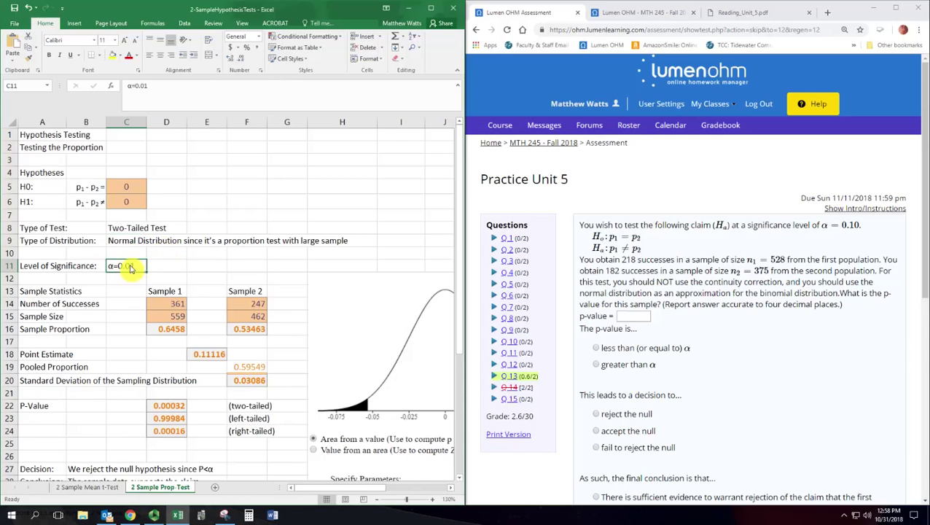
double_click(130, 268)
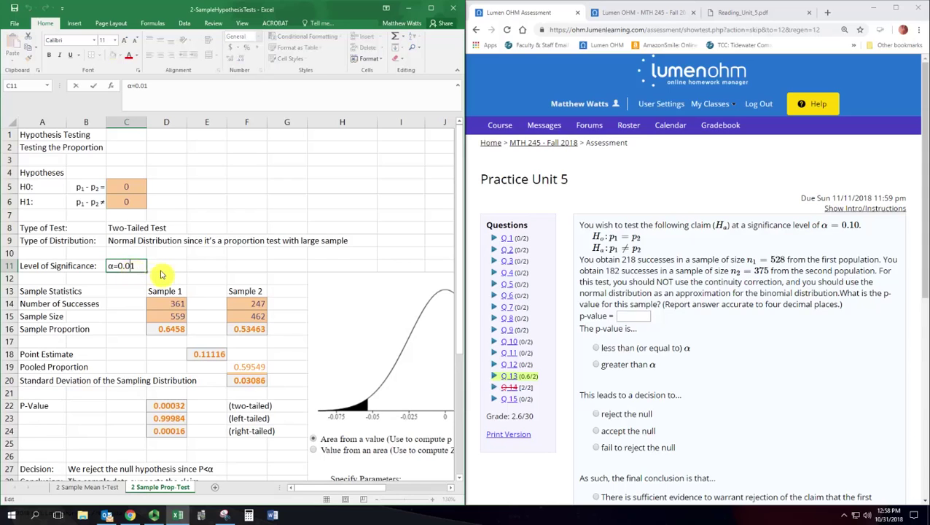
key("BackSpace")
key("Return")
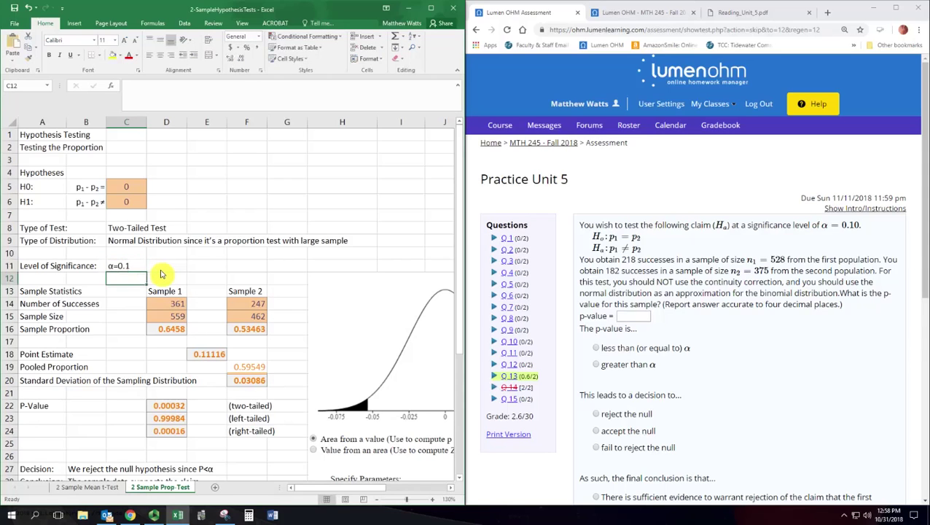
left_click(171, 305)
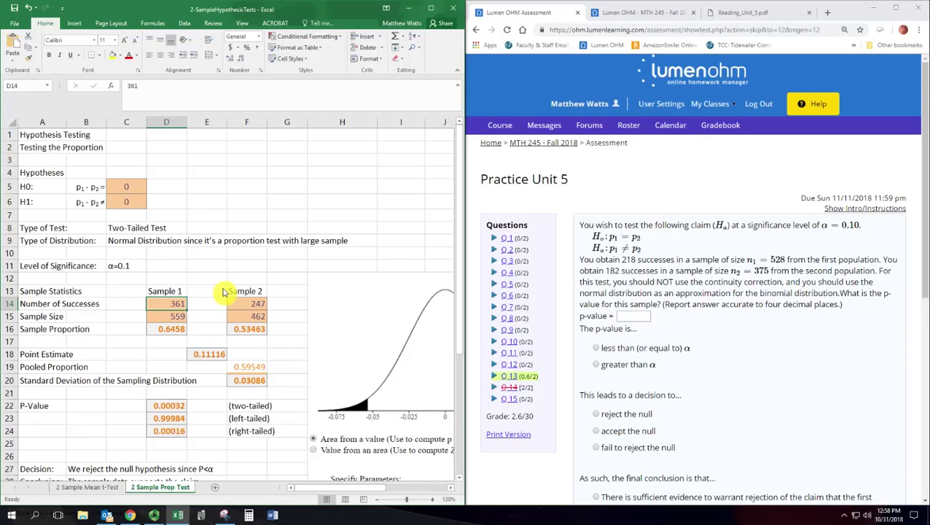
Enter Sample 1 data: sample size 528 with 218 successes
key("Down")
type("528")
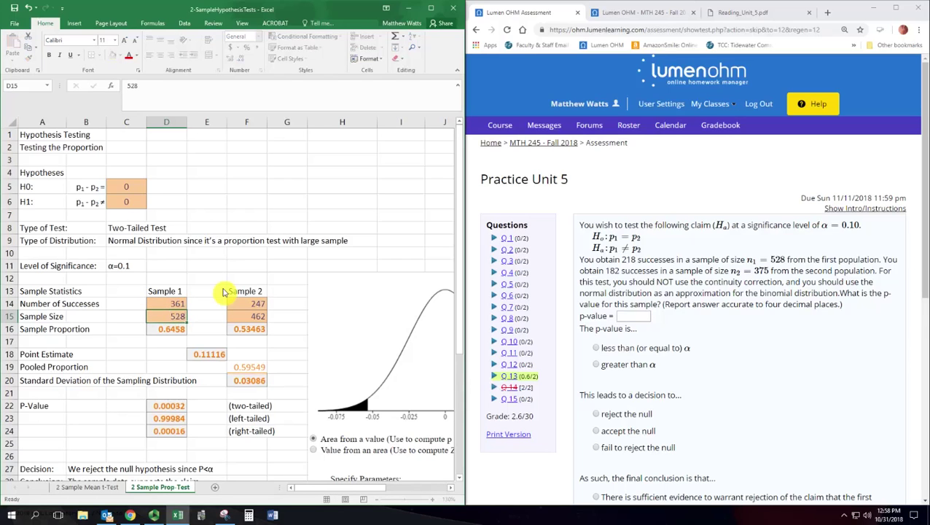
key("Up")
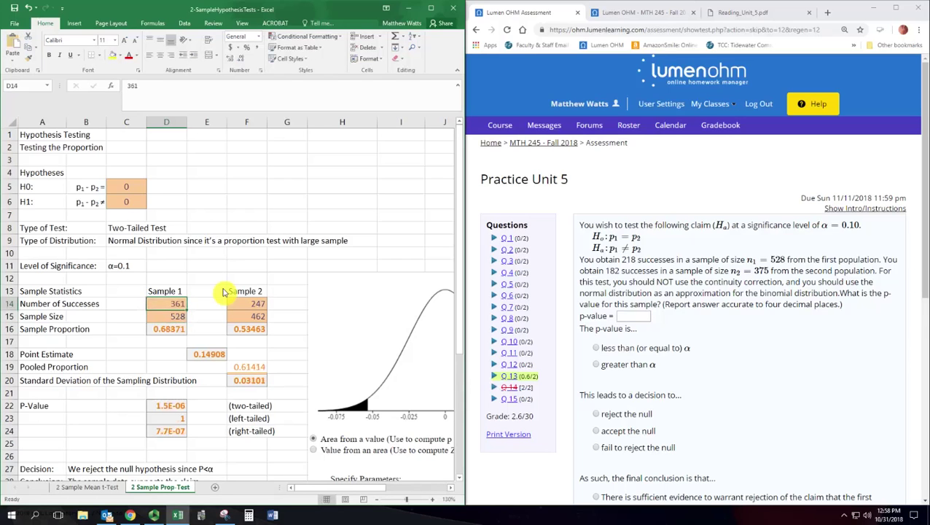
type("21")
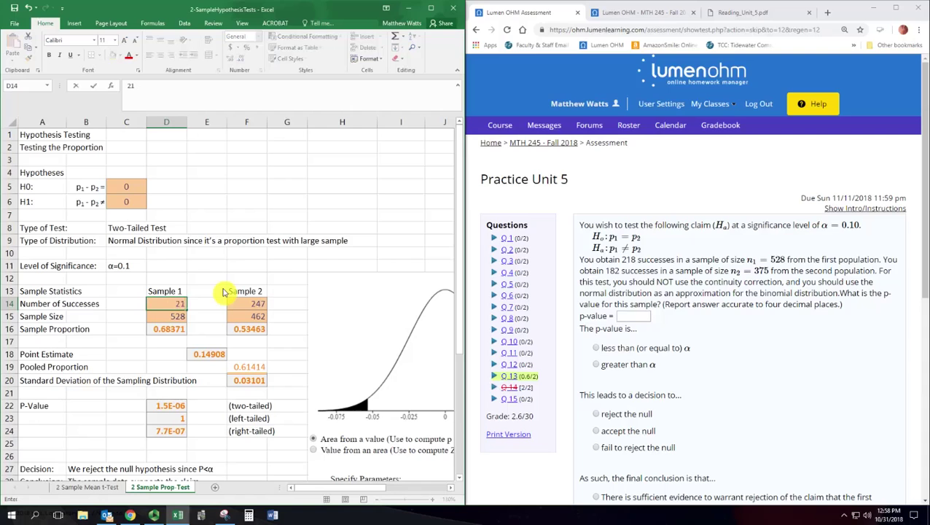
type("8")
key("Return")
key("Return")
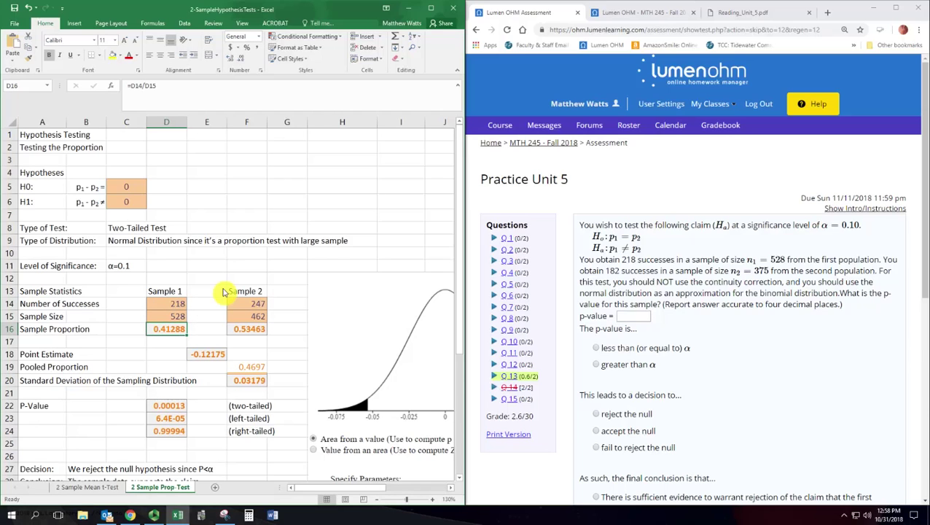
Enter Sample 2 data: sample size 375 with 182 successes
key("Right")
key("Right")
key("Up")
key("Up")
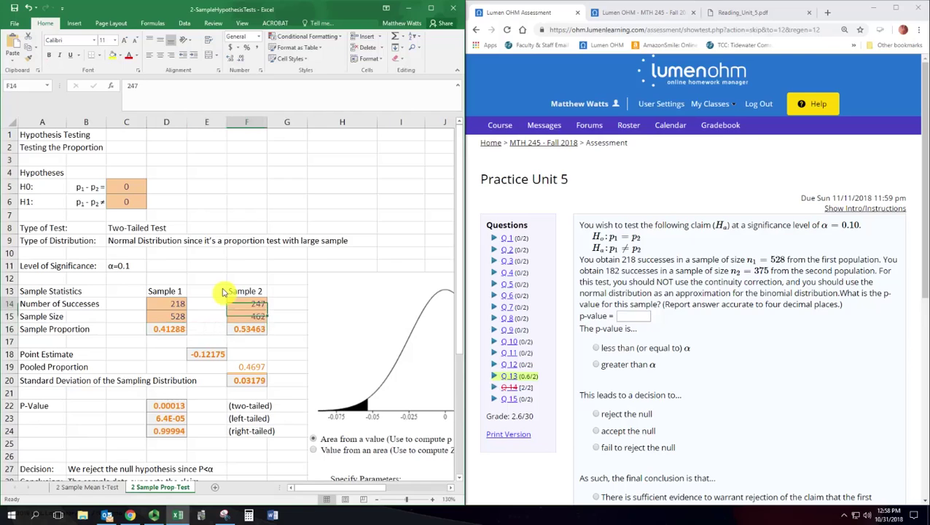
key("Down")
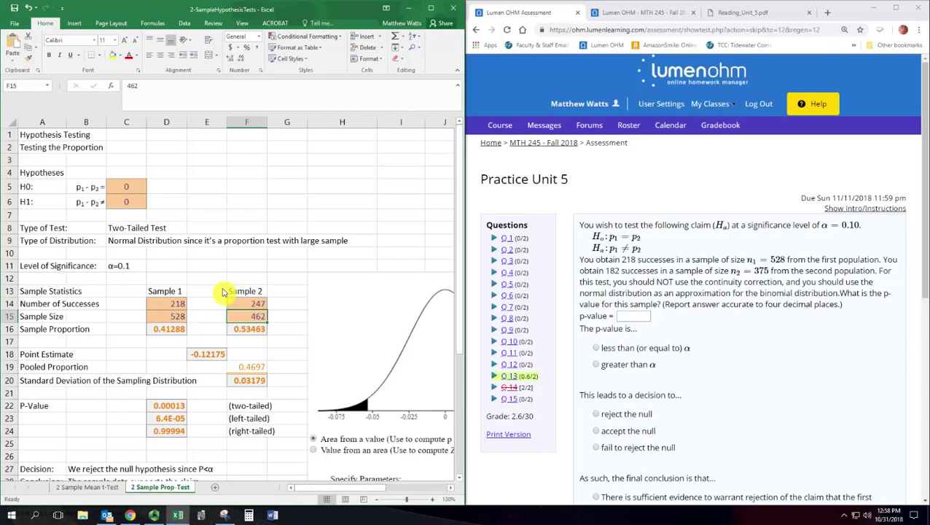
type("375")
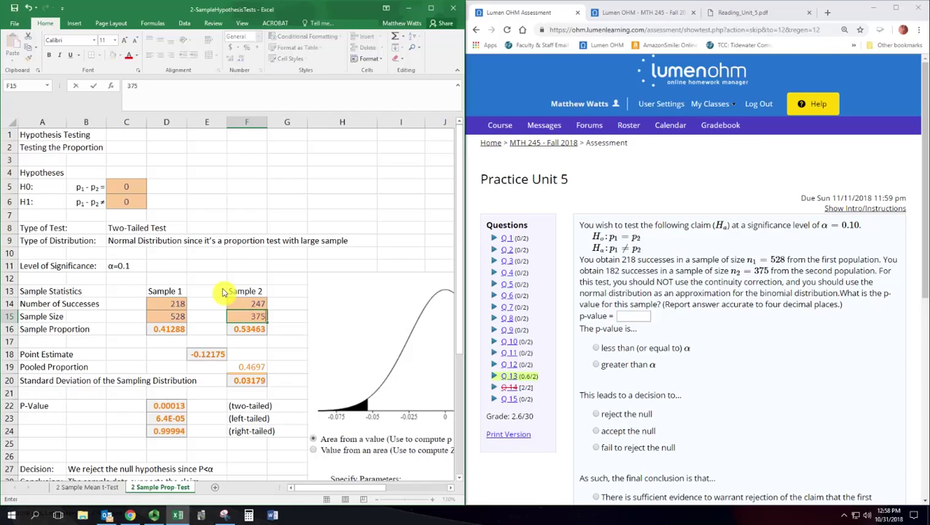
key("Up")
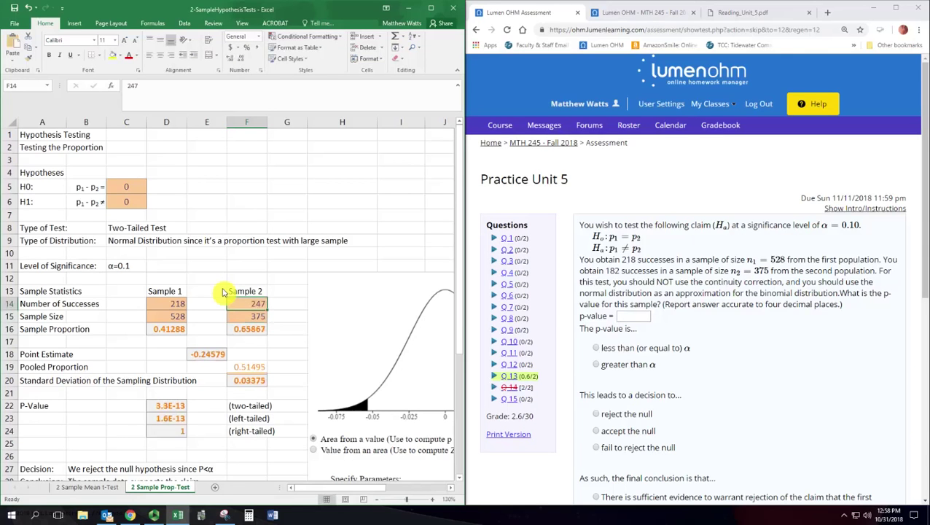
type("182")
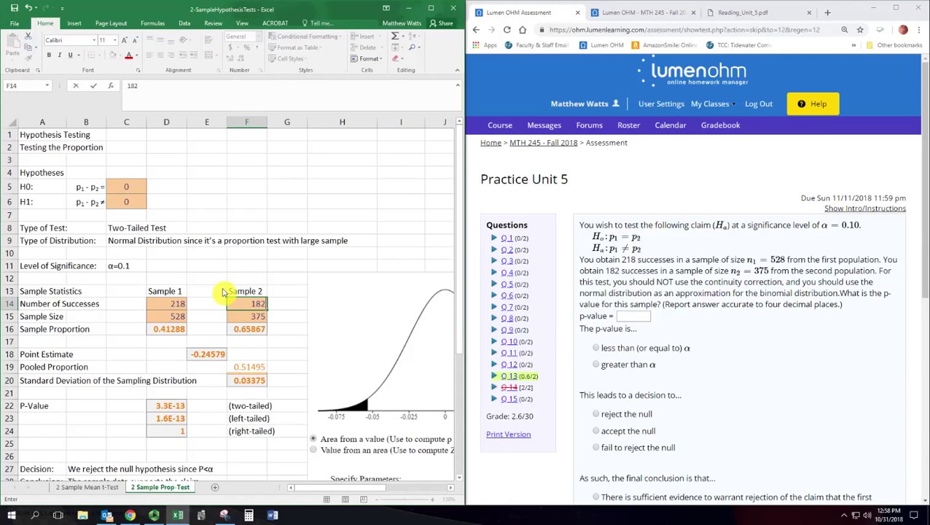
key("Down")
key("Down")
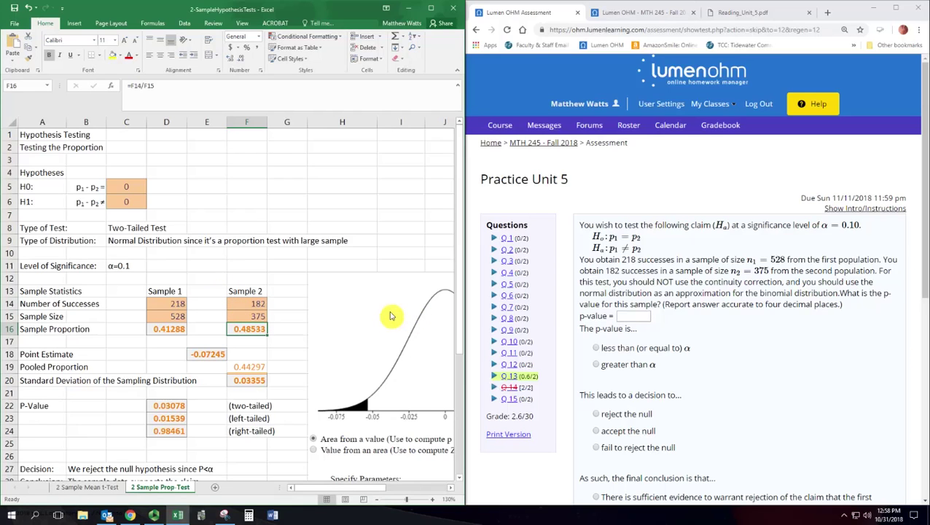
Review the E18 point-estimate and F19 pooled-proportion formulas, then switch to Reading_Unit_5.pdf
double_click(208, 354)
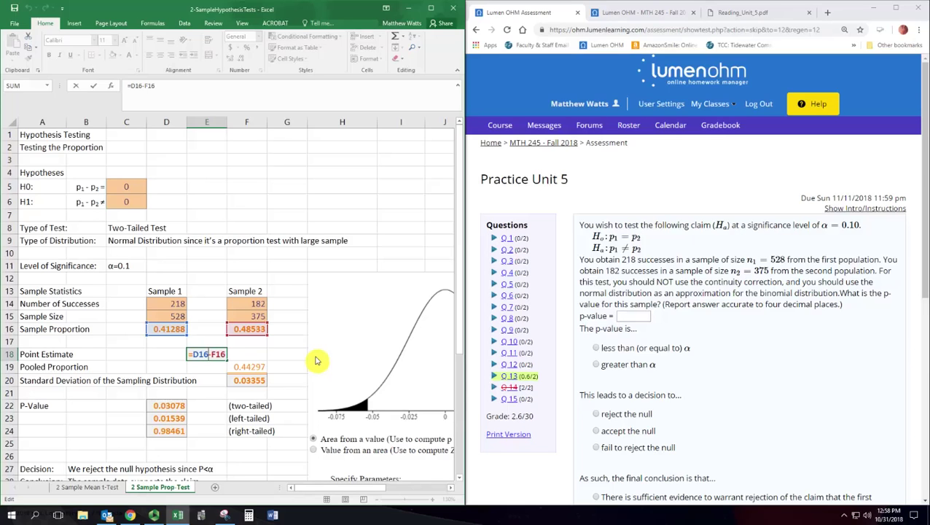
key("Return")
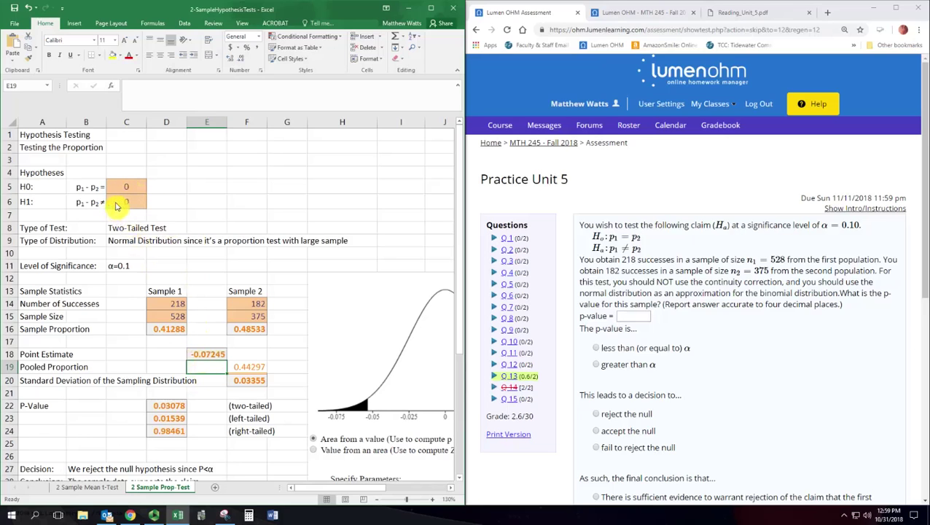
left_click(251, 366)
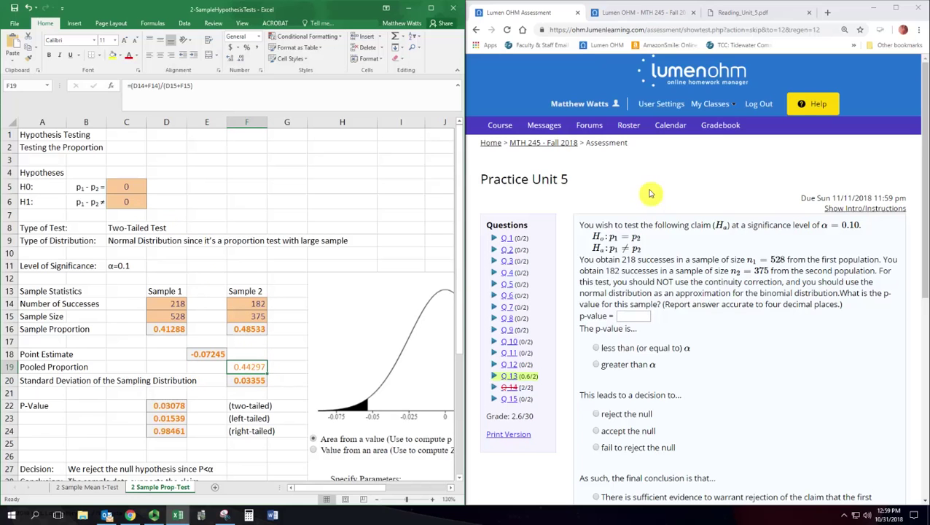
left_click(735, 14)
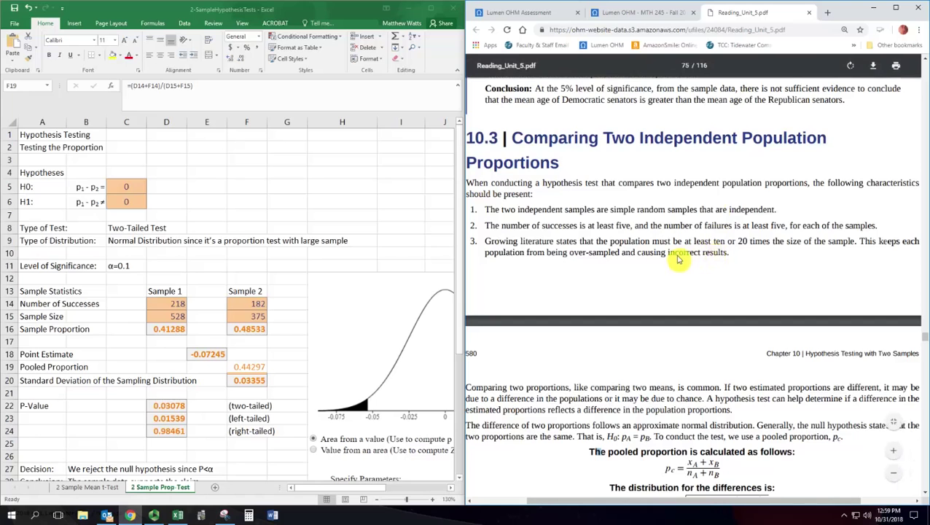
Zoom out the PDF to the (xA+xB)/(nA+nB) formula and open F19's matching formula
scroll(677, 259, "up", 3)
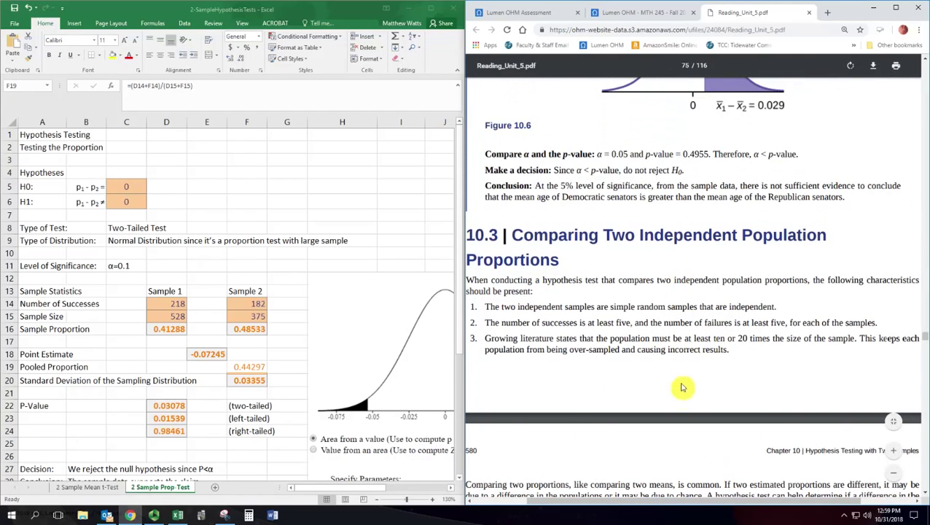
left_click(893, 473)
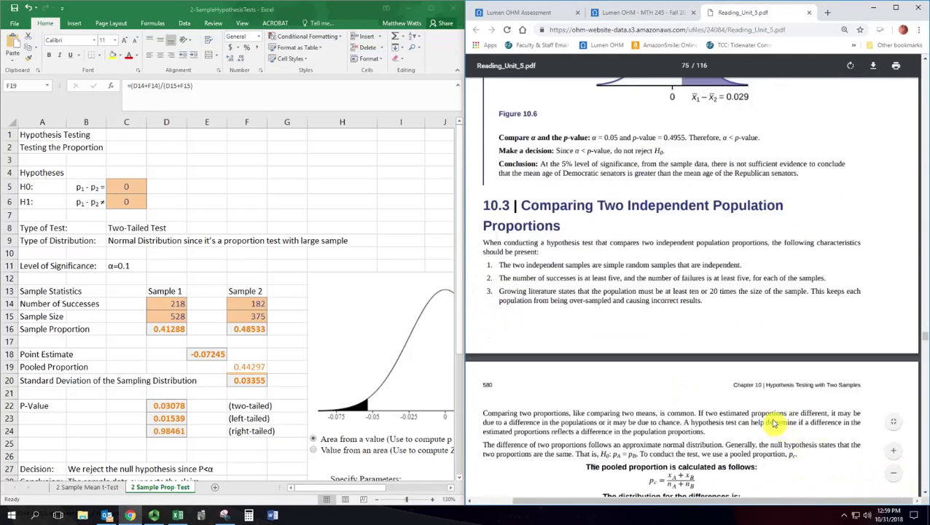
scroll(754, 414, "down", 3)
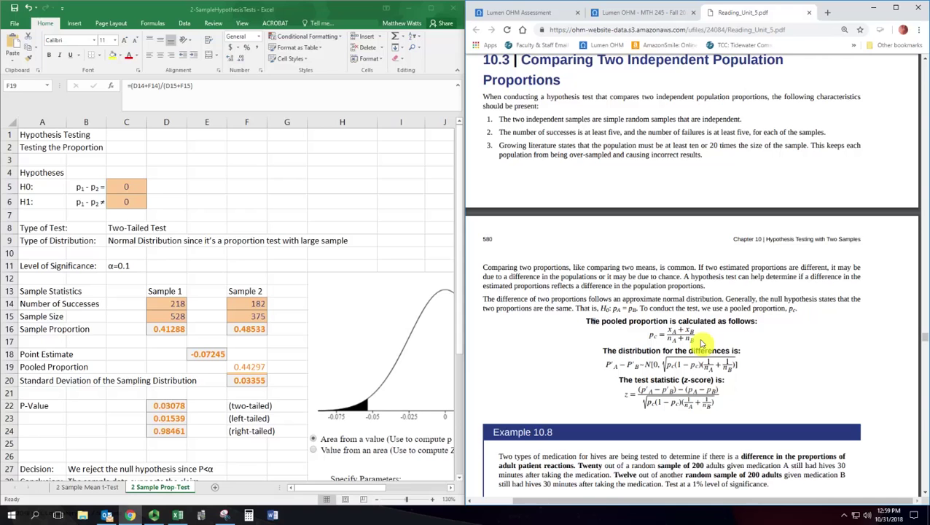
double_click(235, 374)
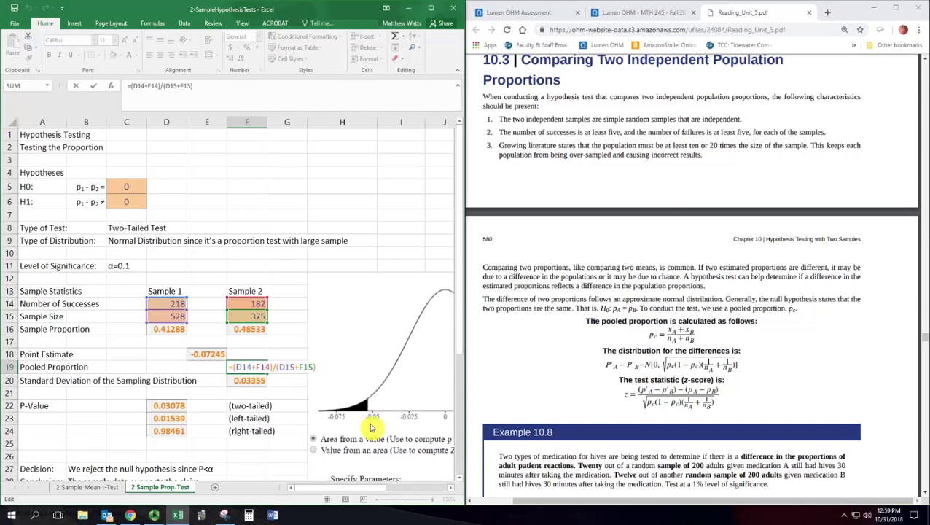
Confirm pooled proportion 0.44297 and standard deviation =SQRT(F19*(1-F19)*(1/D15+1/F15)) = 0.03355
key("Return")
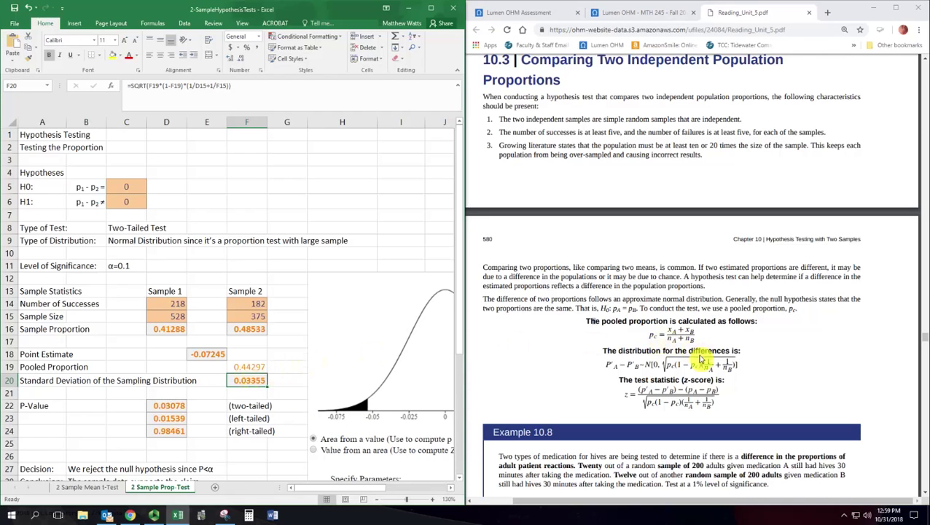
left_click(662, 369)
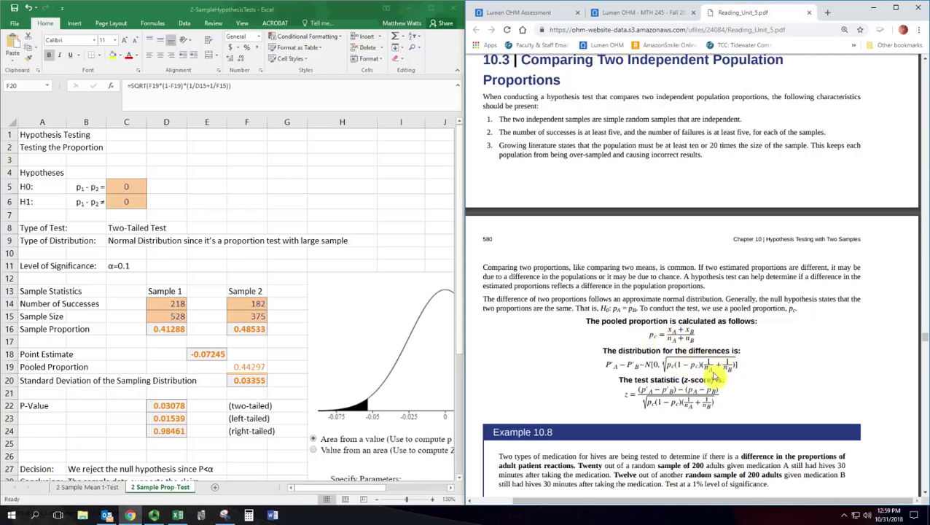
double_click(245, 380)
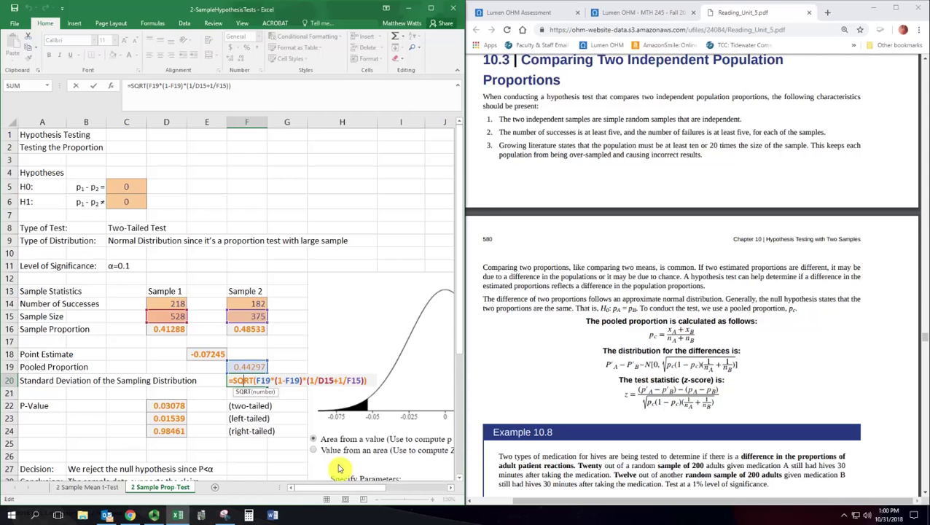
key("Return")
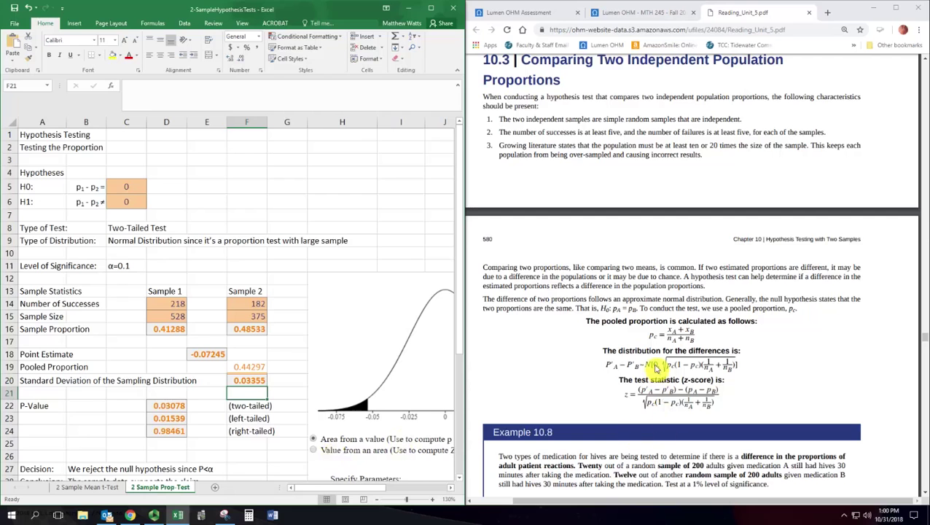
Enter the left- (0.01539), right- (0.98461) and two-tailed (0.03078) p-value formulas in D23, D24, D22
left_click_drag(655, 368, 734, 367)
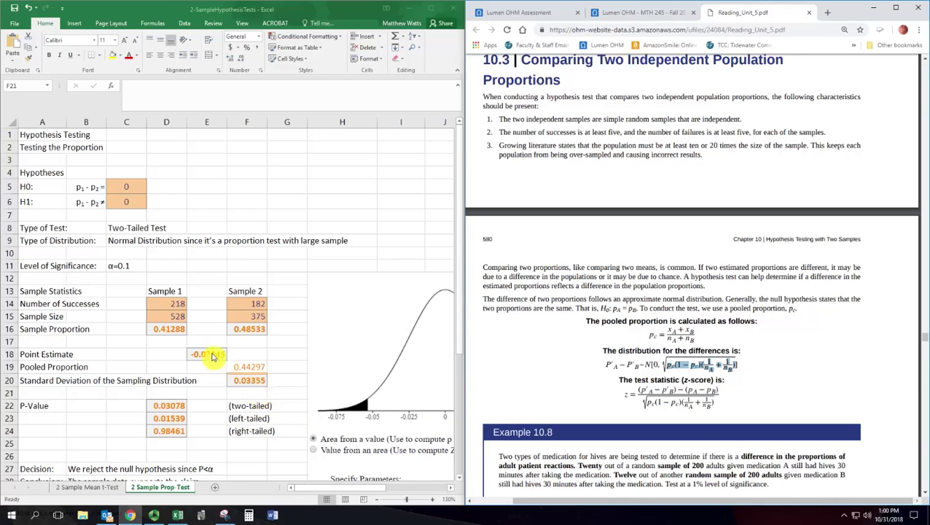
left_click(170, 423)
double_click(169, 422)
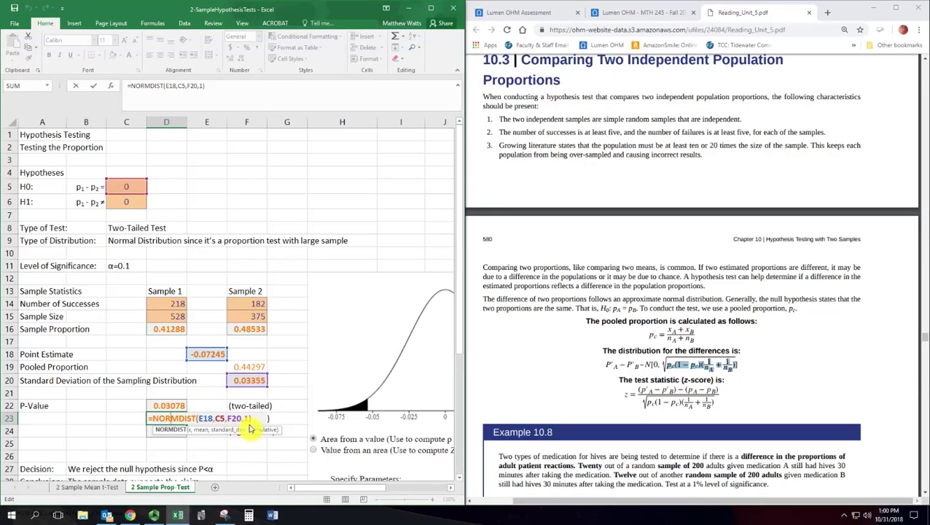
key("ctrl+Return")
double_click(171, 432)
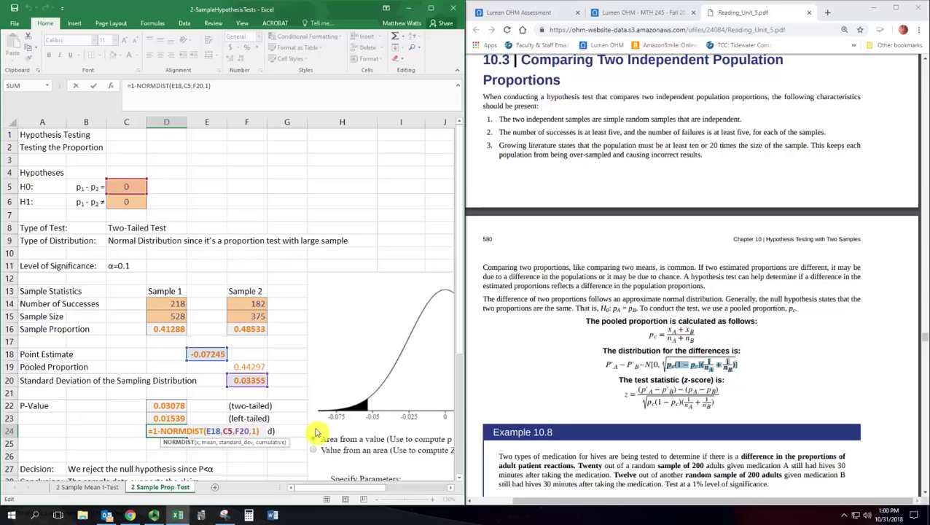
key("Return")
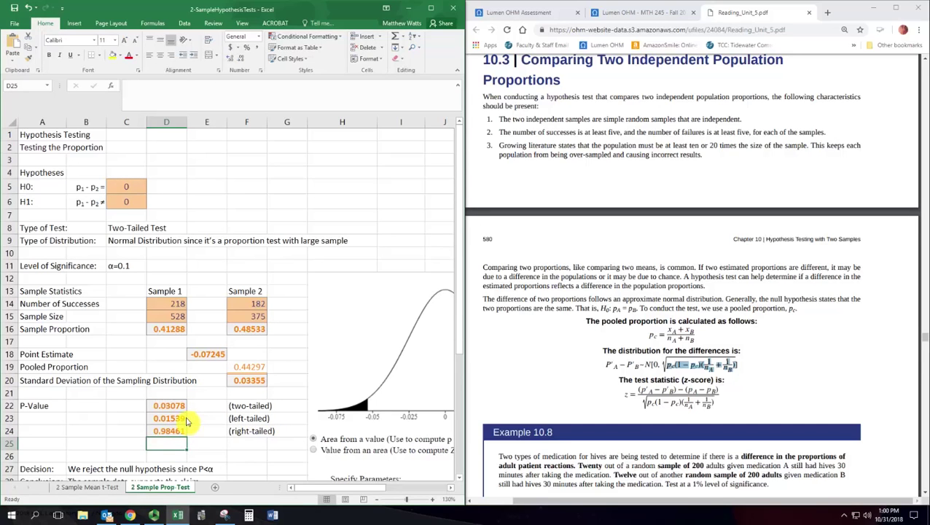
double_click(182, 407)
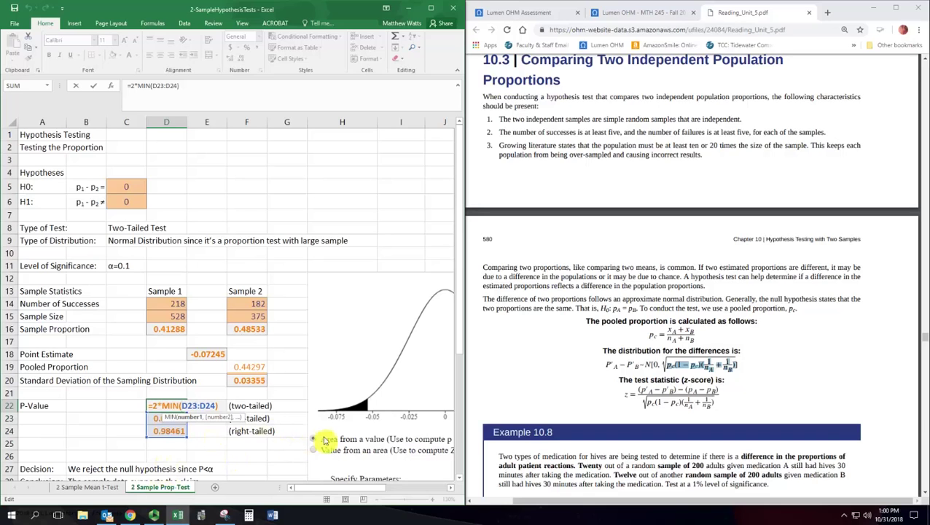
key("Escape")
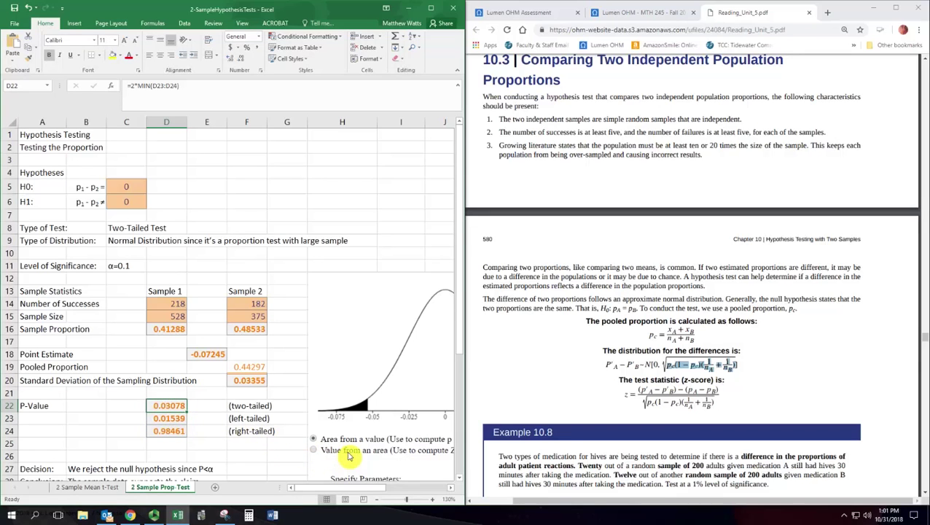
Enter p-value 0.03078 and mark it as less than α
left_click(562, 13)
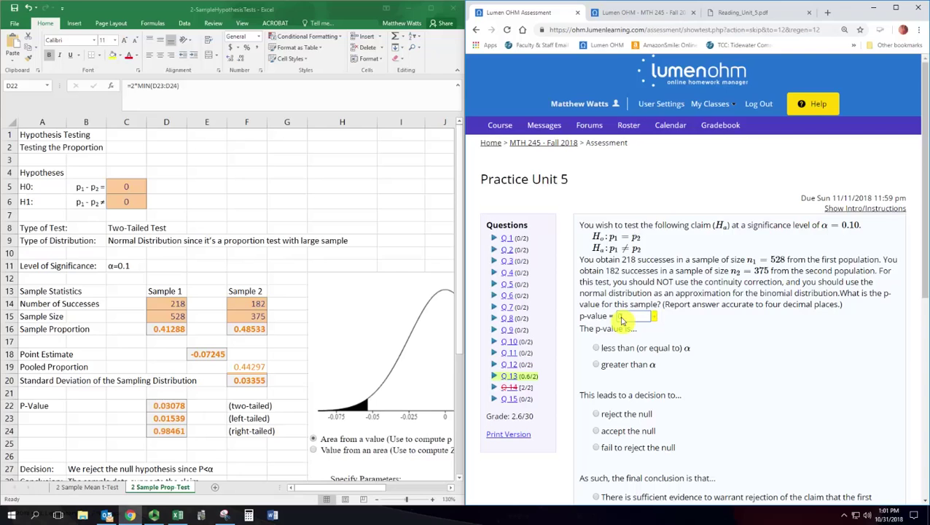
left_click(621, 318)
type("0.03078")
left_click(596, 349)
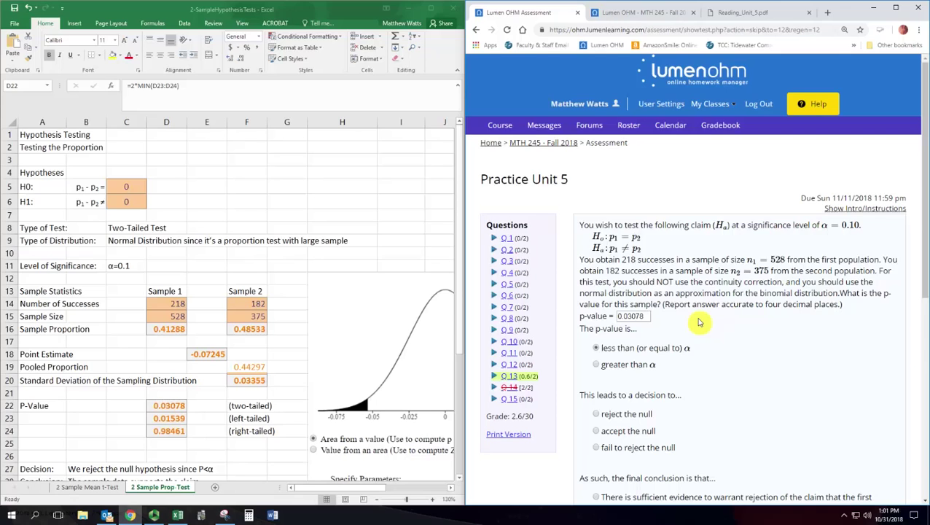
Choose reject the null and conclude the sample data support the claim
left_click(597, 414)
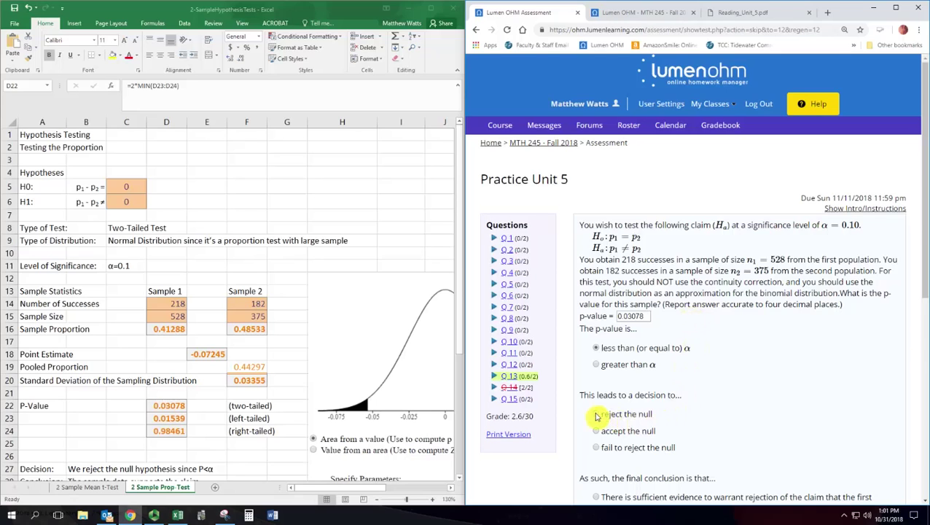
scroll(733, 399, "down", 2)
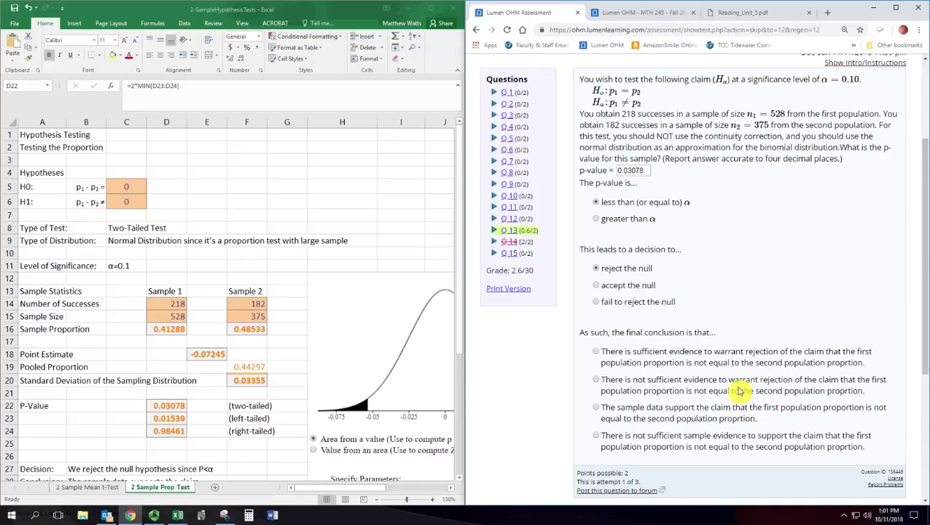
left_click(595, 436)
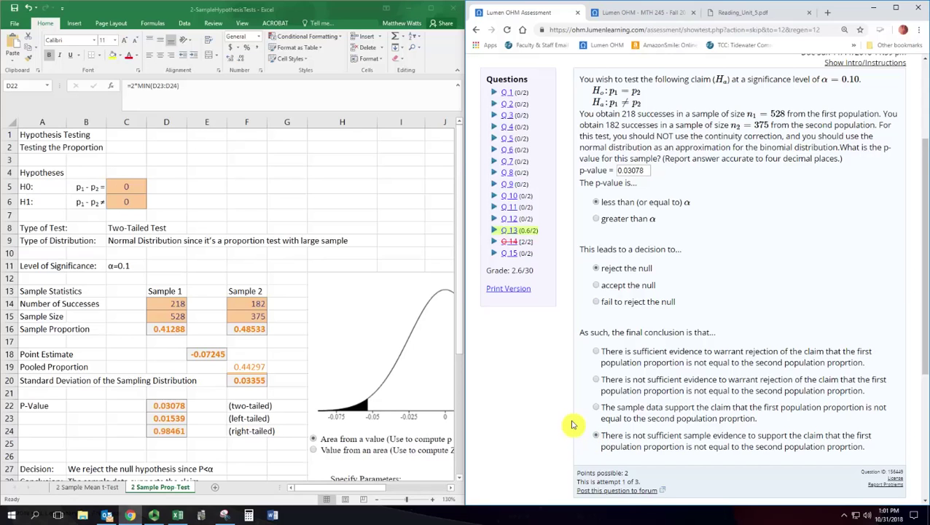
left_click(596, 351)
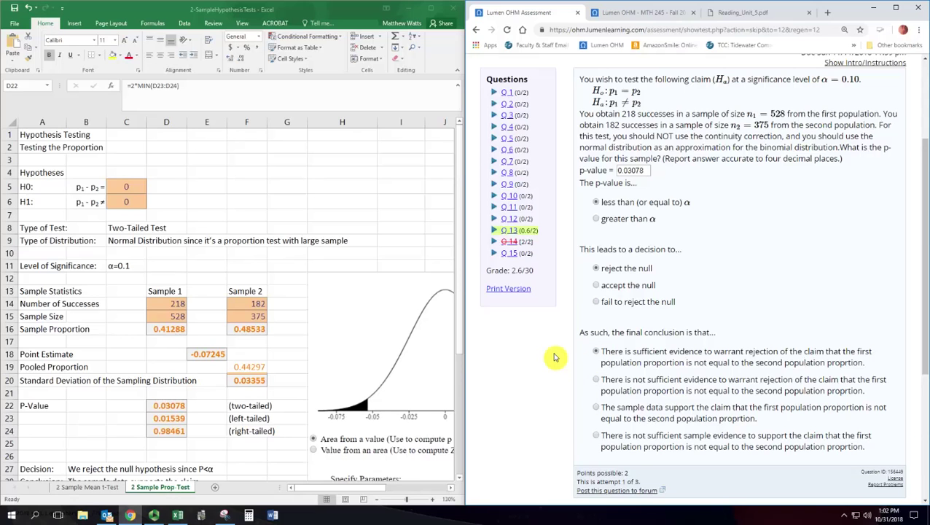
left_click(596, 409)
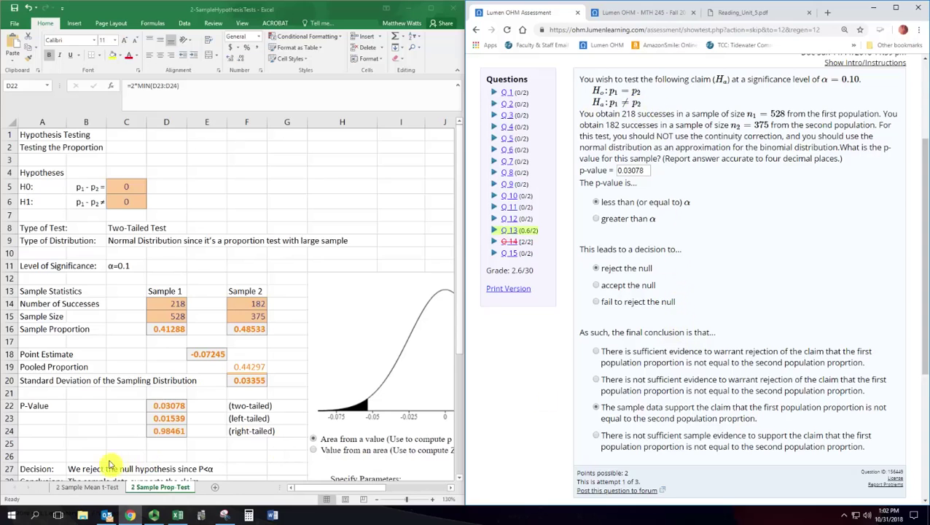
Review the B27 decision statement and move on to the B28 conclusion
left_click(85, 470)
double_click(94, 472)
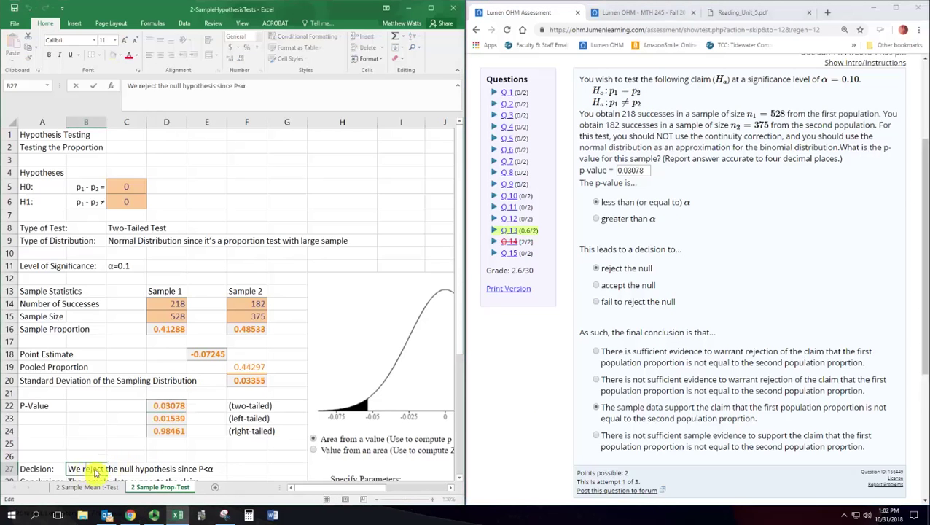
scroll(95, 472, "down", 1)
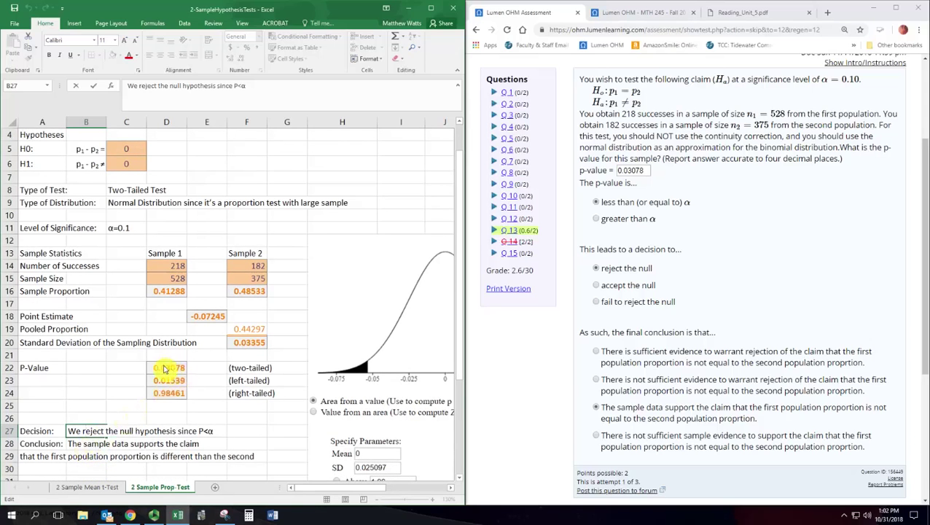
left_click(86, 447)
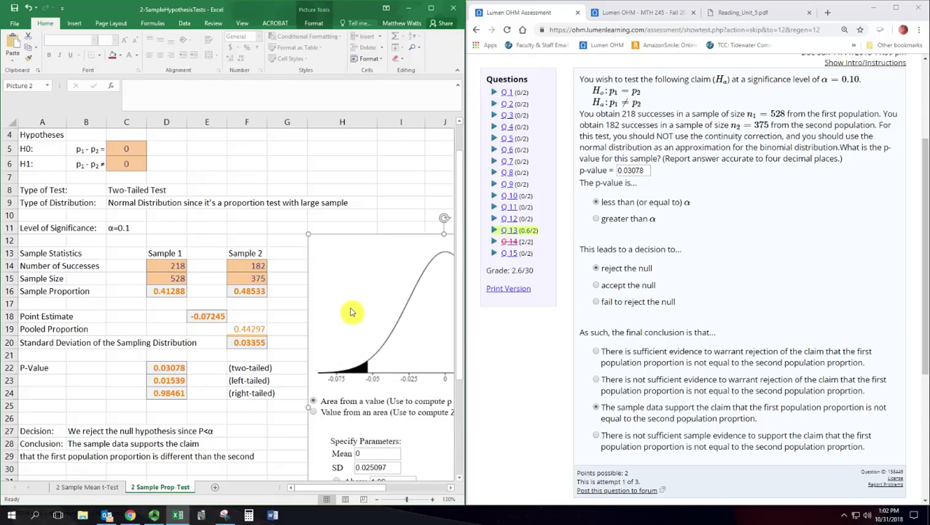
Open the normal distribution graph generator and set the SD to 0.03355
left_click(660, 13)
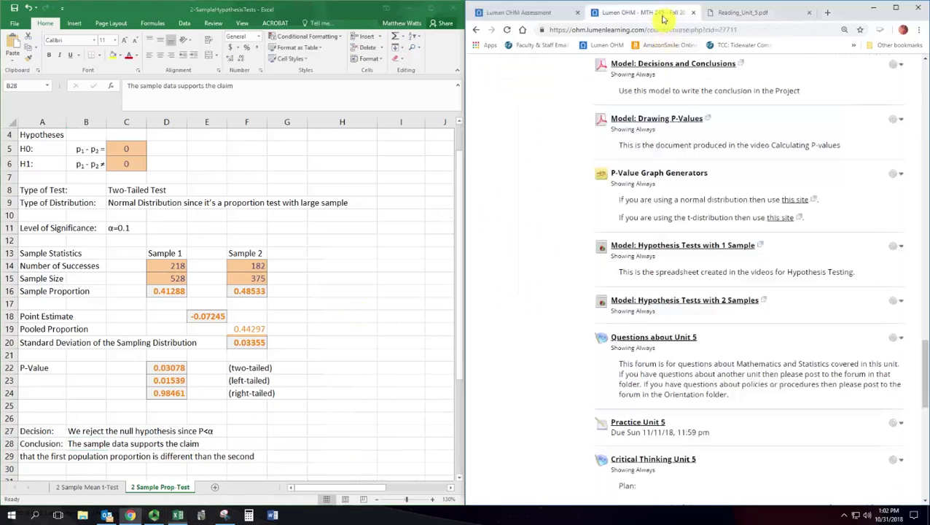
left_click(794, 201)
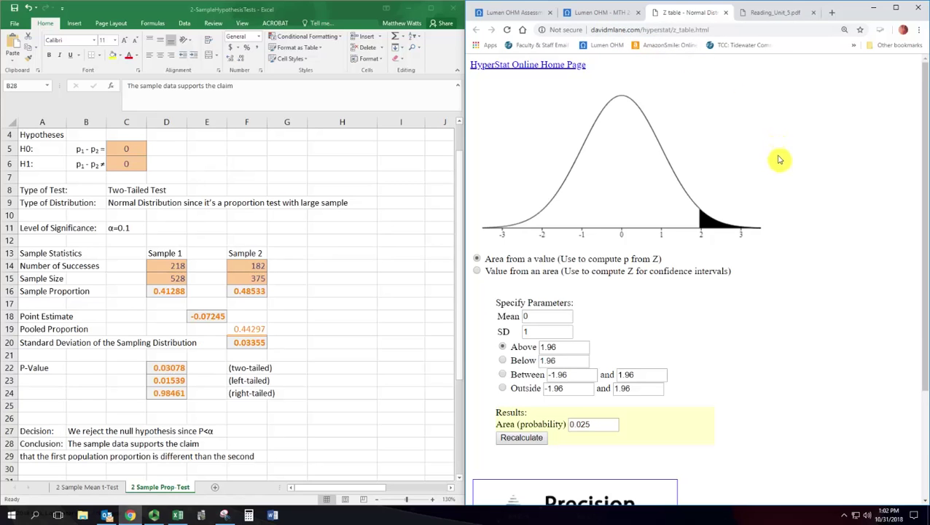
left_click(545, 333)
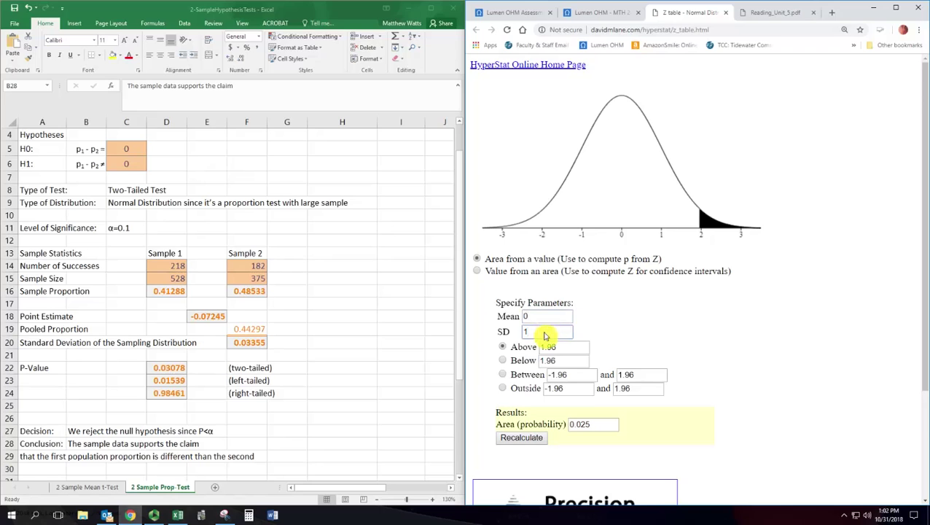
double_click(545, 334)
type("0")
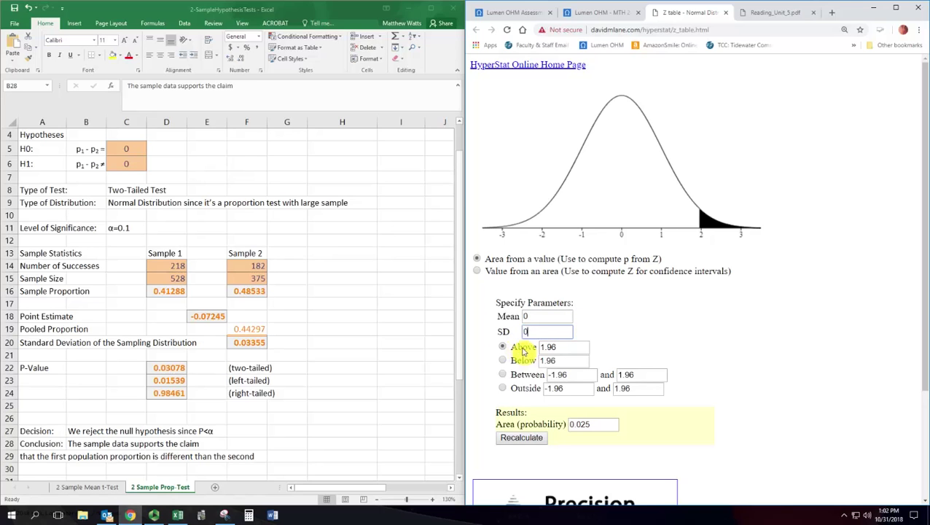
type(".03355")
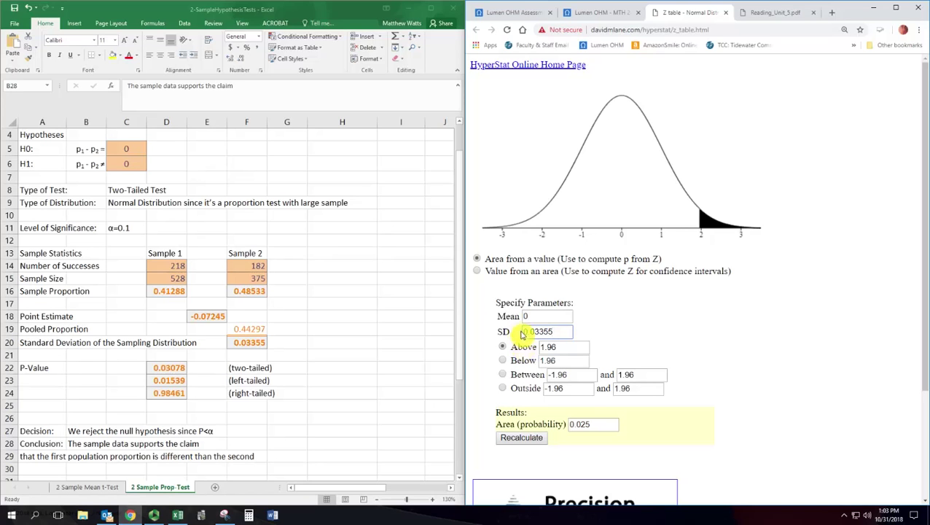
Shade the area outside -0.07245 and 0.07245, giving area 0.0308
left_click(502, 389)
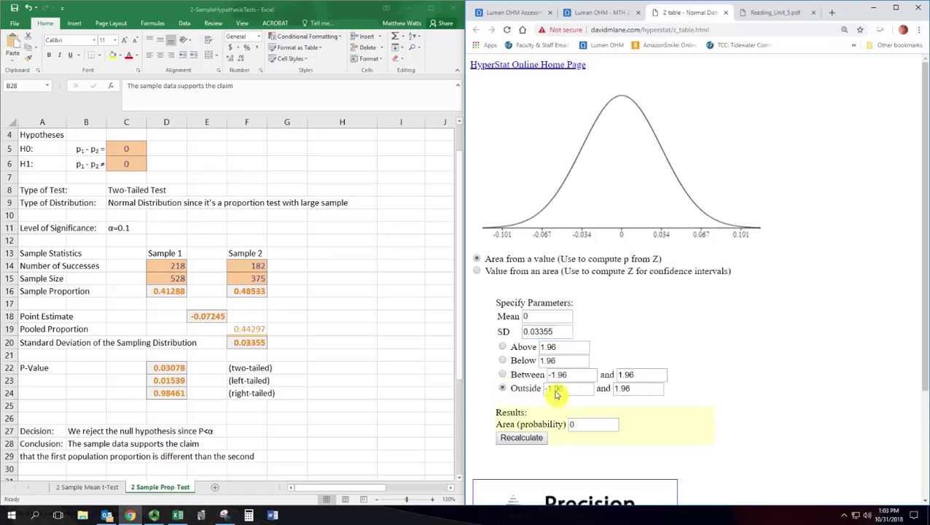
left_click_drag(563, 389, 529, 394)
type("-")
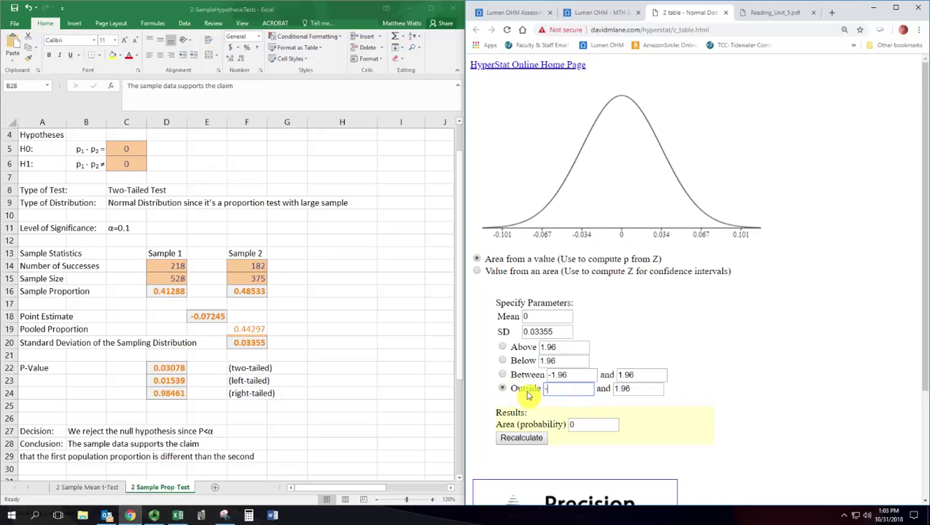
type("0.07245")
key("Tab")
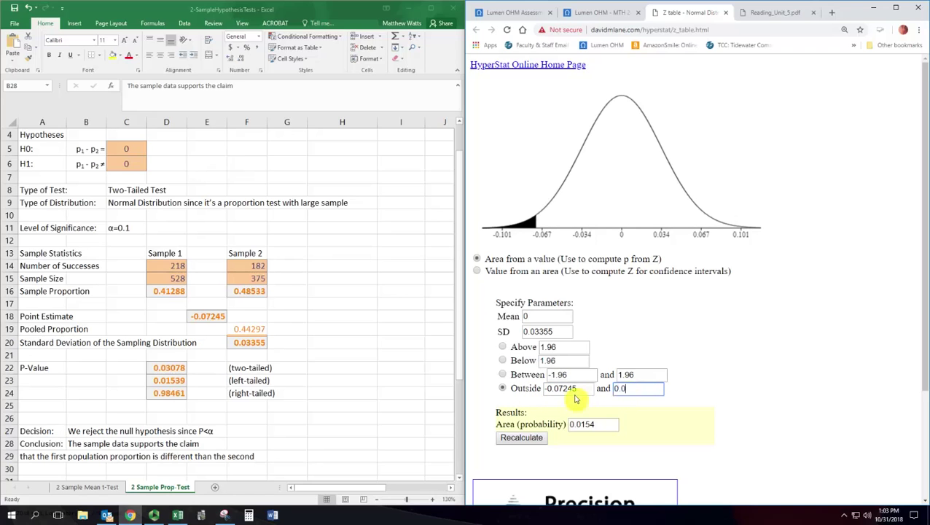
left_click(658, 376)
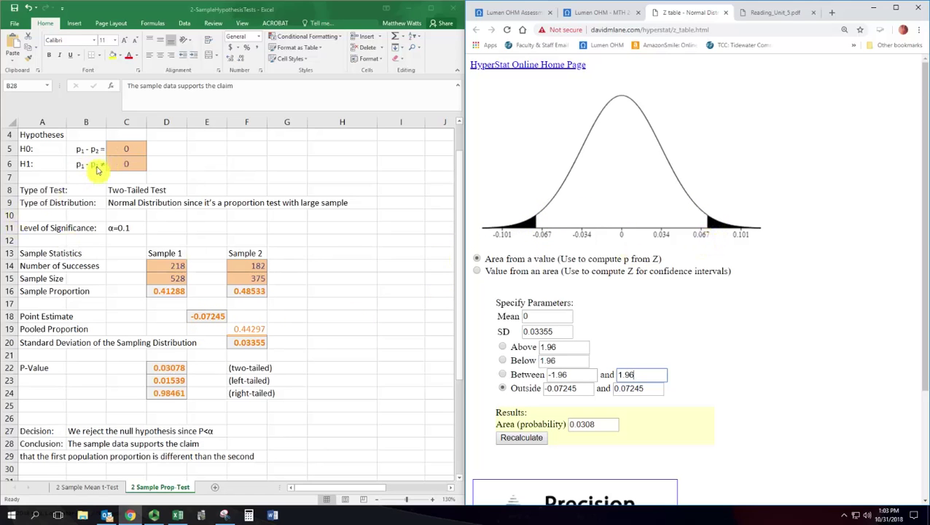
Recheck the E18 point-estimate formula in Excel
left_click(214, 322)
double_click(212, 322)
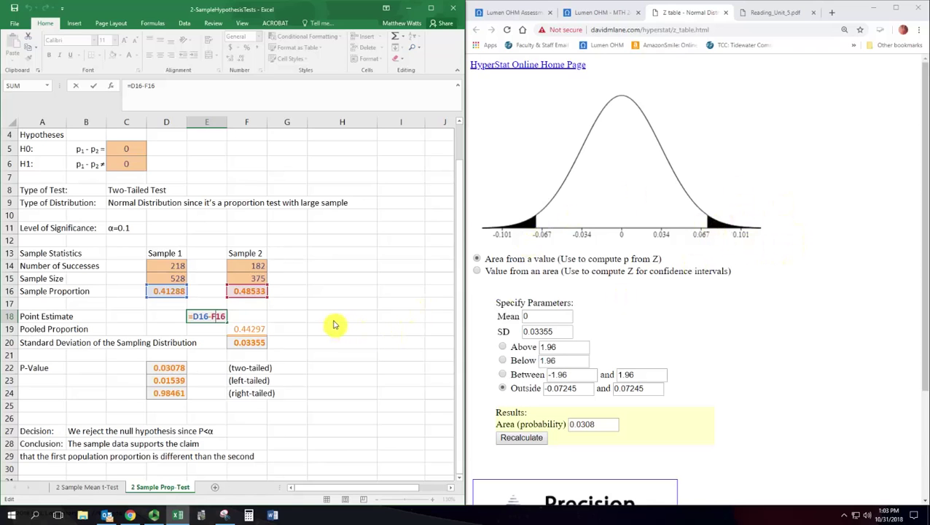
key("Return")
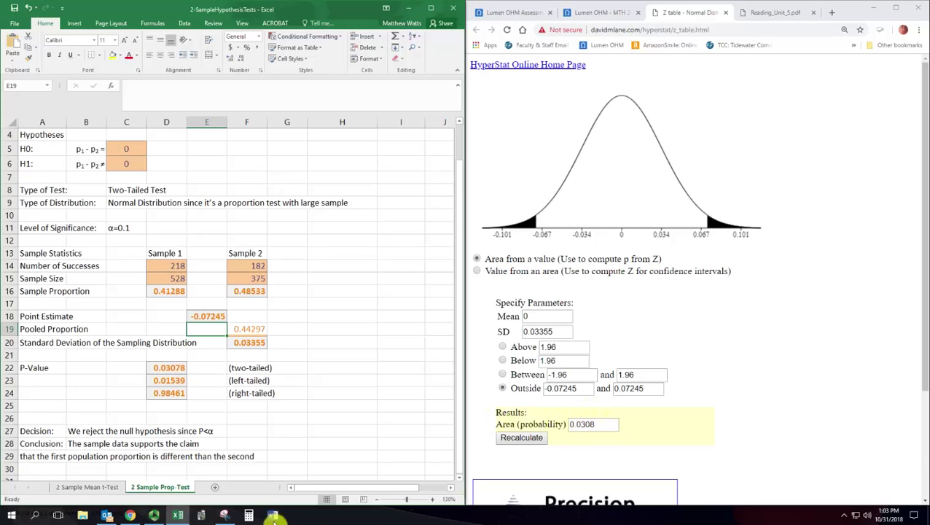
Snip the shaded normal curve with Snipping Tool and select cell H12 in Excel
left_click(224, 515)
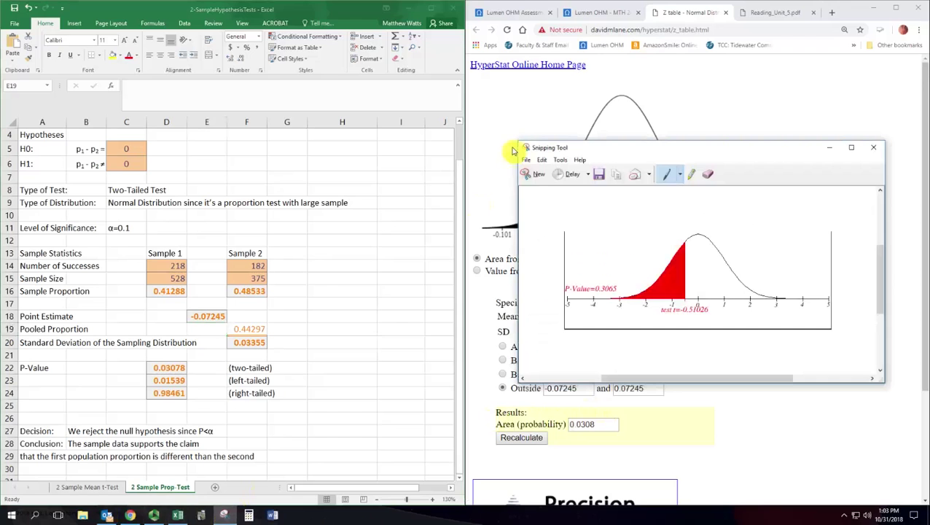
left_click(535, 177)
left_click_drag(468, 74, 770, 459)
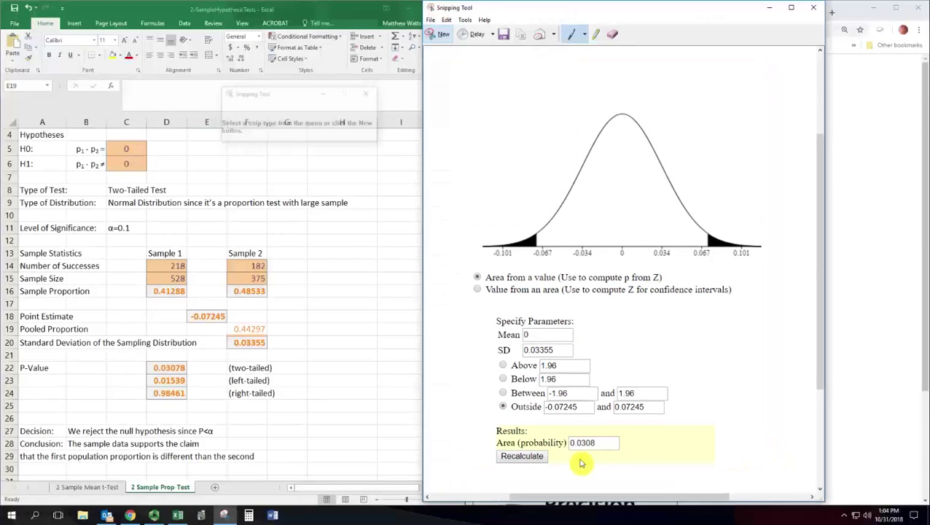
left_click(325, 238)
left_click(325, 238)
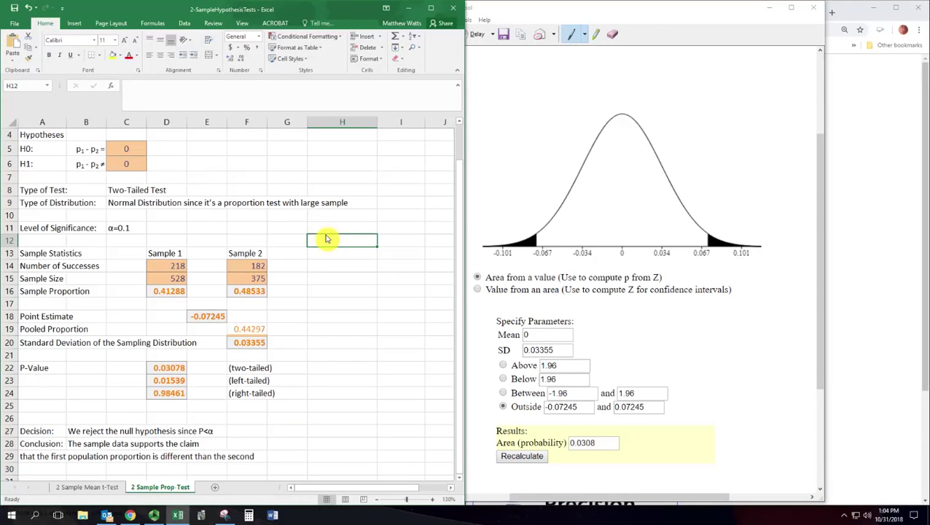
Paste the two-tailed normal curve (area 0.0308) beside the p-values, shrink it, and maximize the window
key("ctrl+v")
left_click_drag(312, 239, 369, 222)
scroll(365, 257, "up", 3)
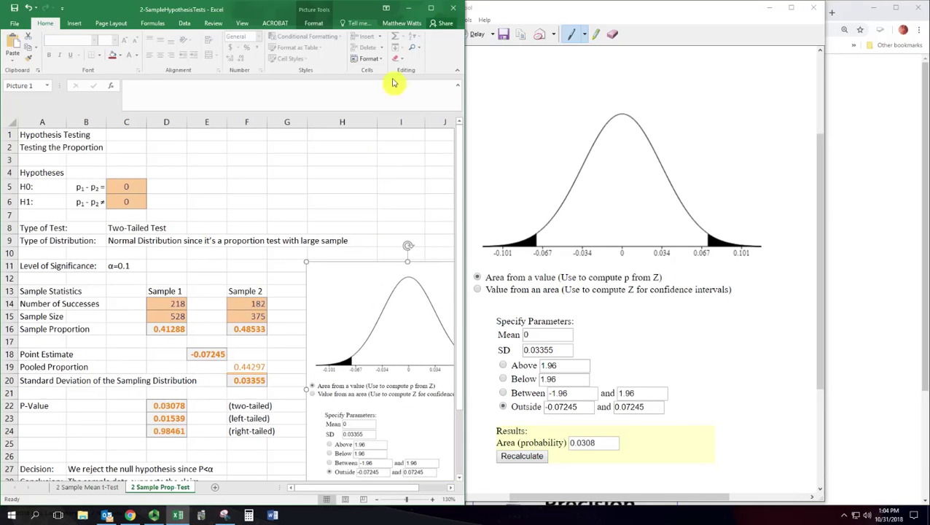
left_click(431, 8)
scroll(530, 351, "up", 3)
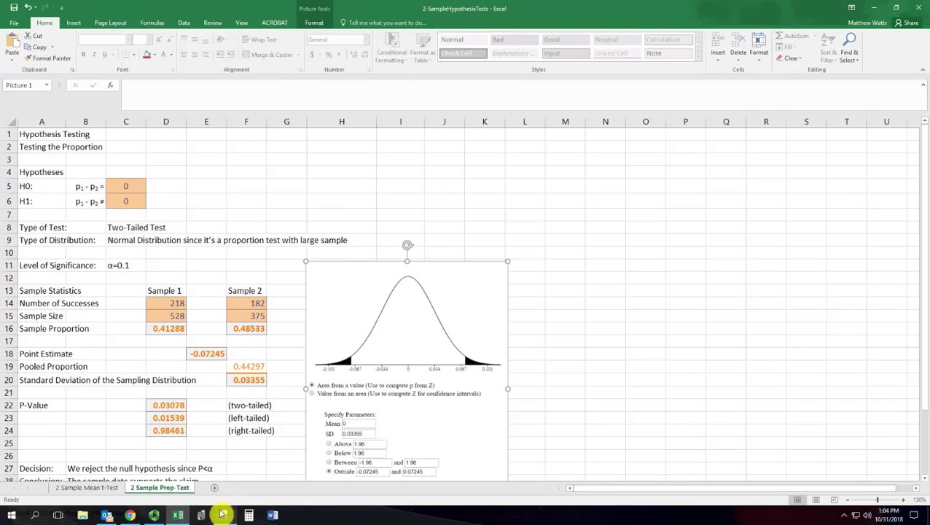
Return to the Lumen OHM assessment page and submit question 13 for a 2/2 score
mouse_move(141, 517)
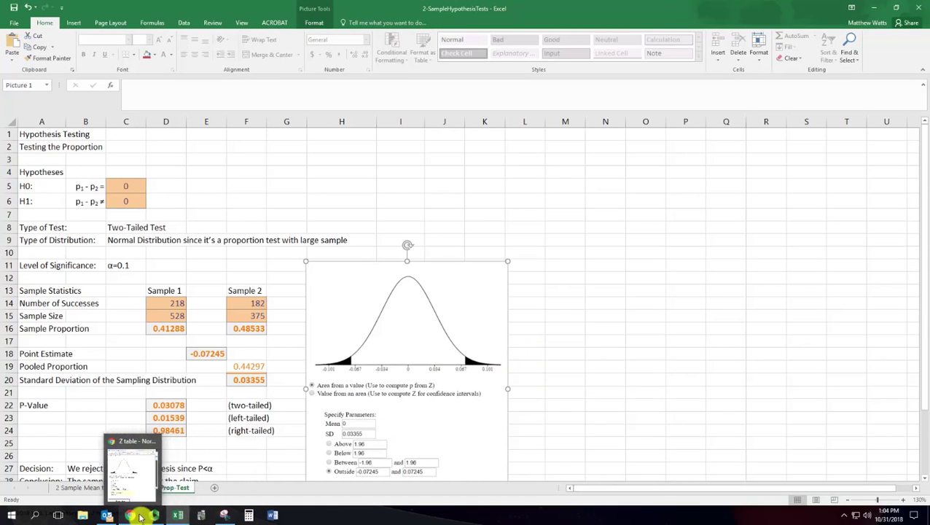
left_click(141, 517)
left_click(512, 13)
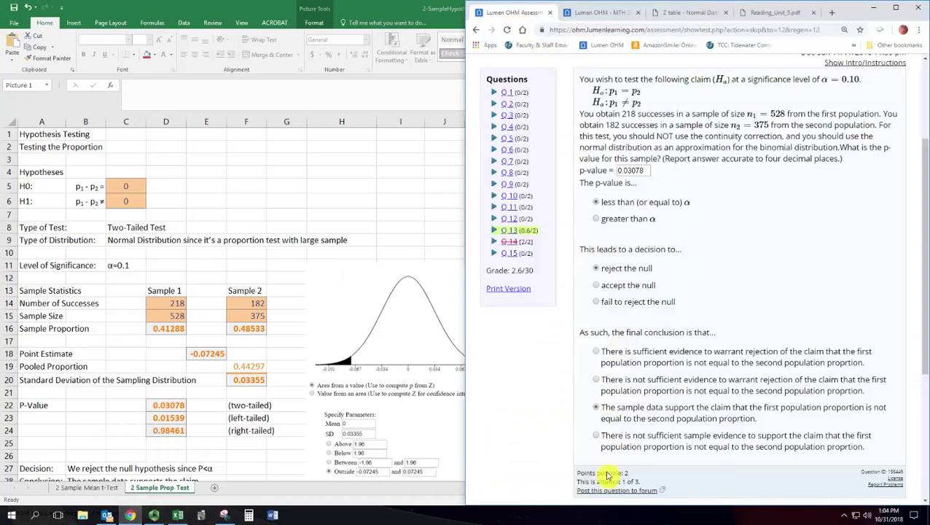
scroll(594, 442, "down", 3)
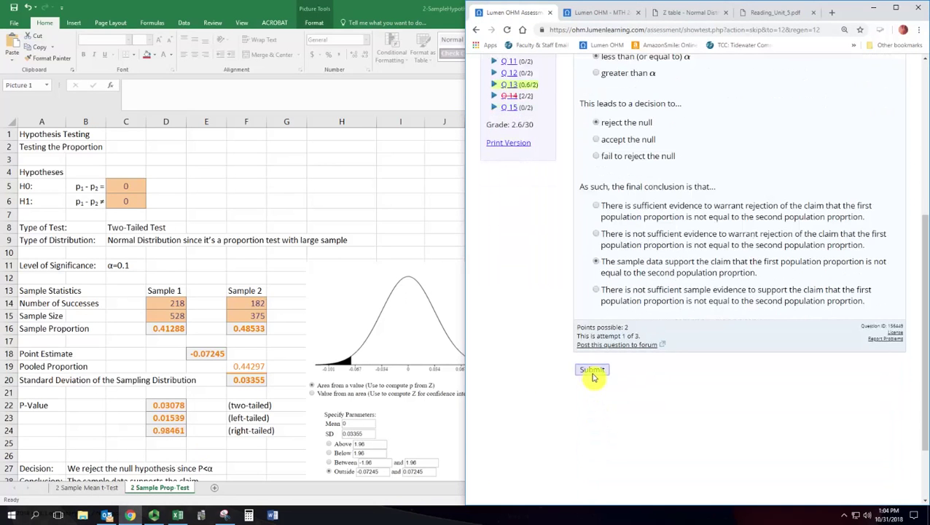
scroll(540, 380, "down", 3)
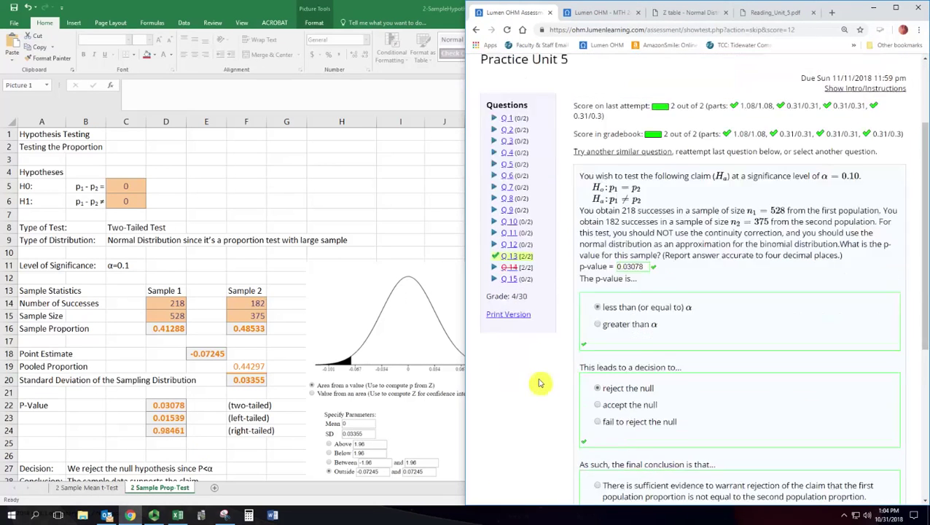